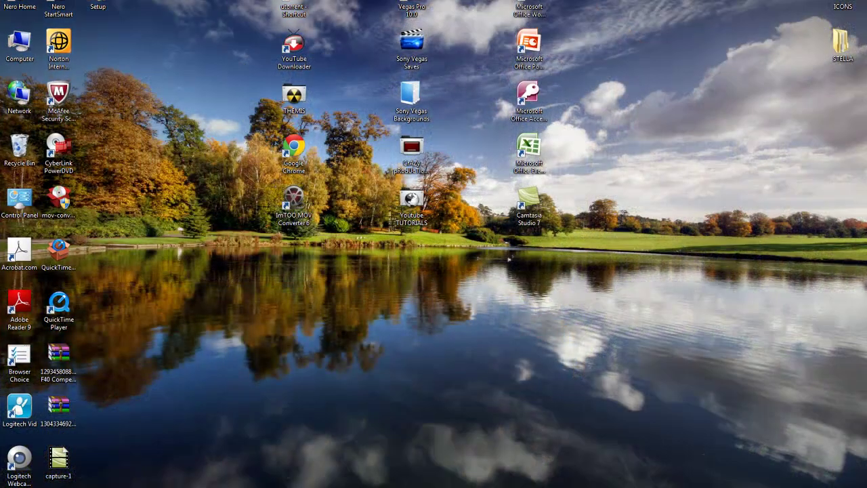
# Step: Open the web browser and search Google Images for "backgrounds"
pyautogui.click(105, 441)
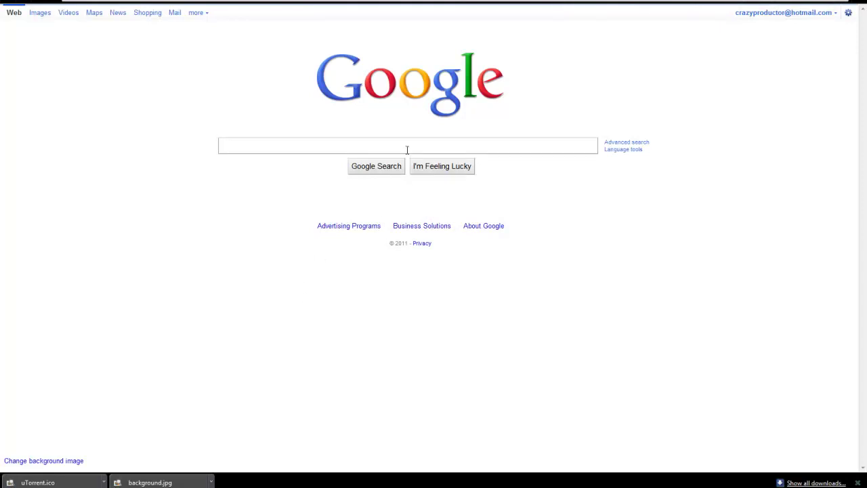
pyautogui.write('backg')
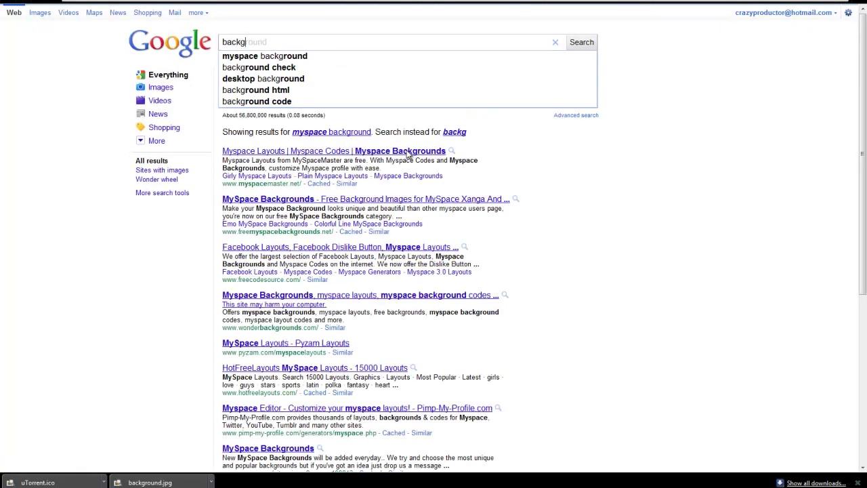
pyautogui.write('round')
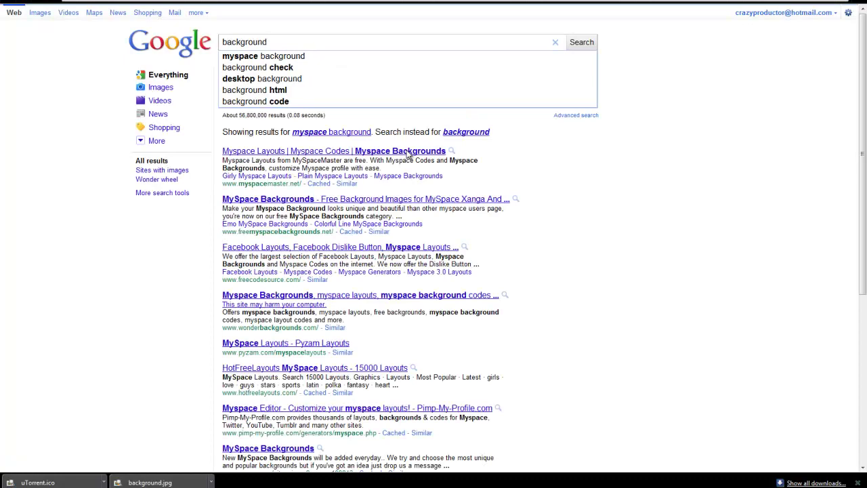
pyautogui.write('s')
pyautogui.press('Return')
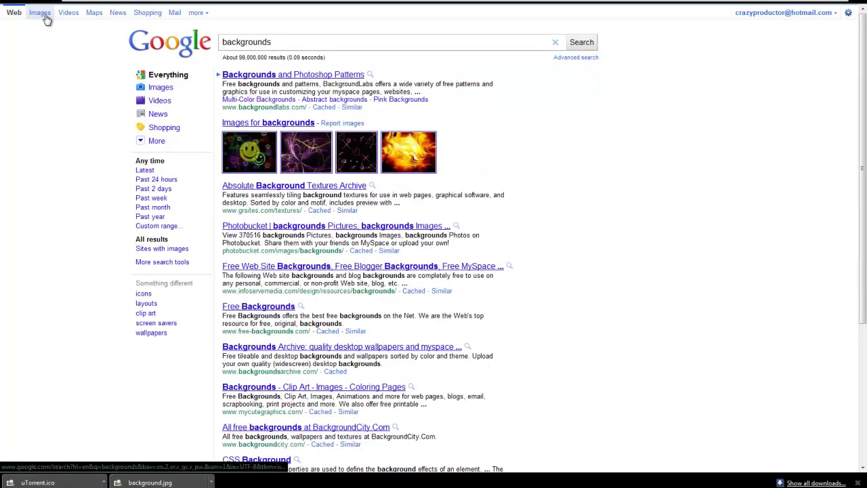
pyautogui.click(41, 12)
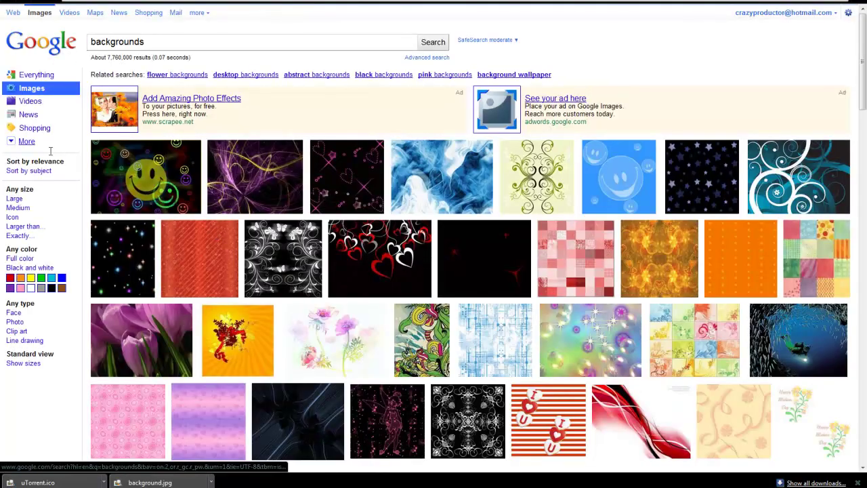
# Step: Filter the image results to pictures larger than 4 MP (2272×1704)
pyautogui.click(24, 226)
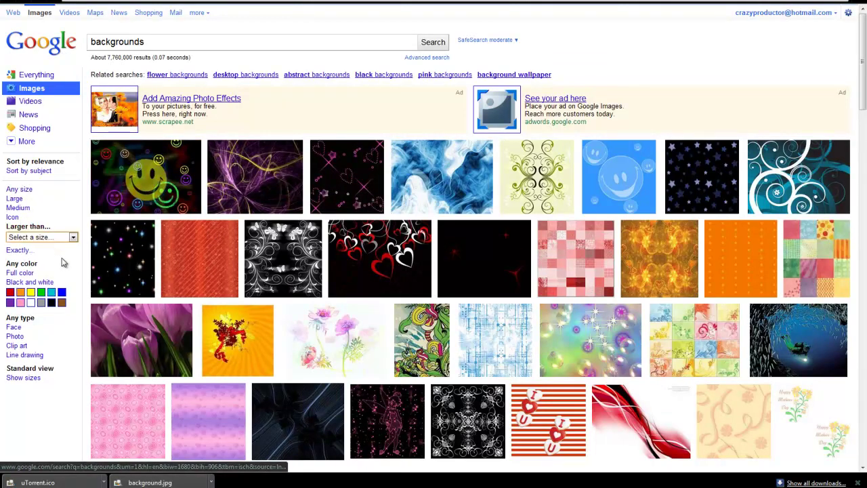
pyautogui.click(68, 237)
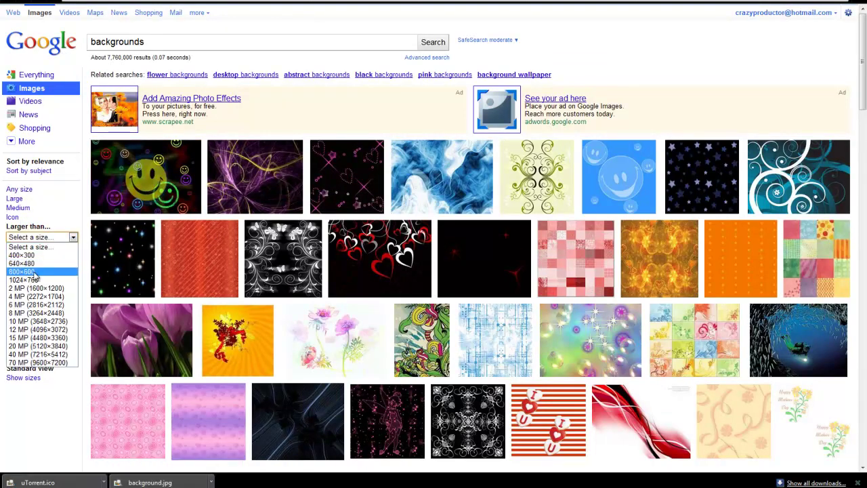
pyautogui.click(48, 300)
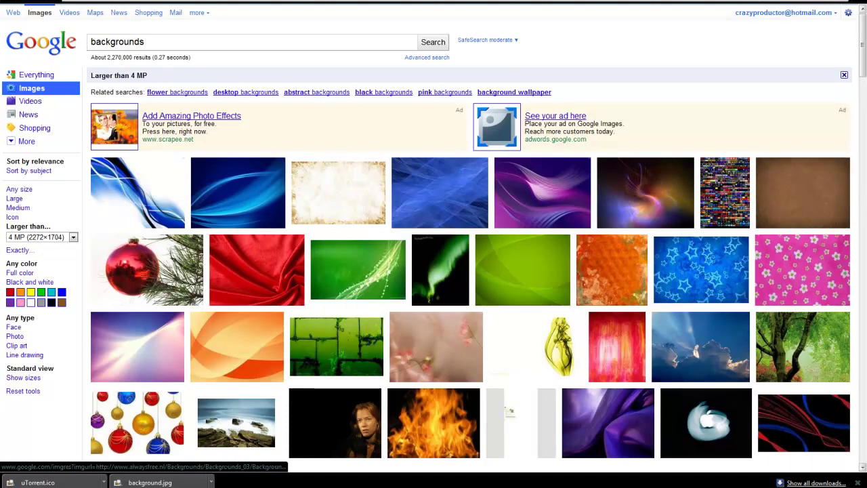
pyautogui.scroll(-3, 451, 329)
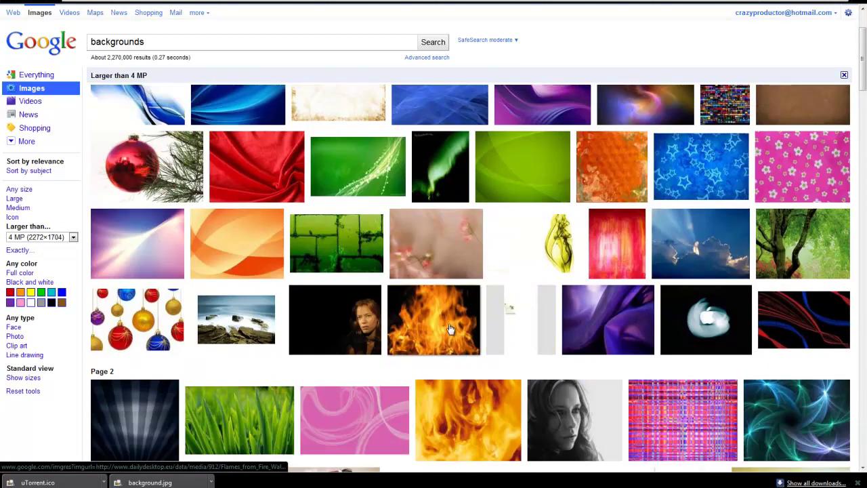
pyautogui.click(431, 328)
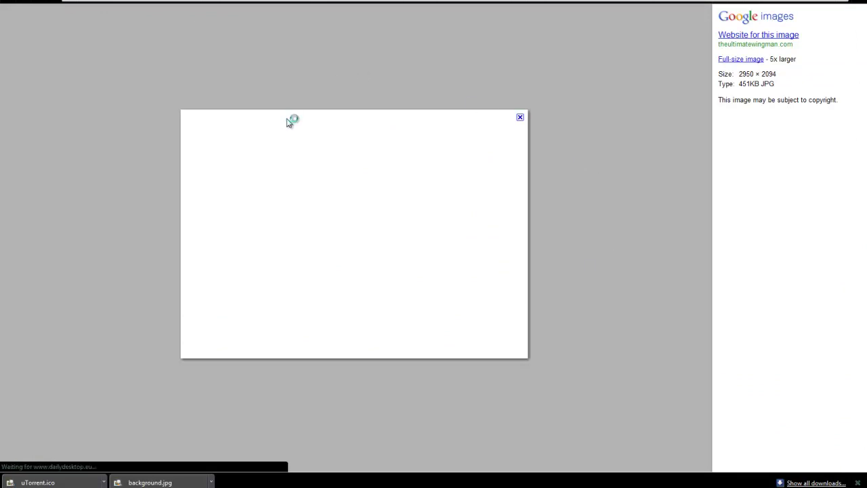
pyautogui.hotkey('alt', 'Left')
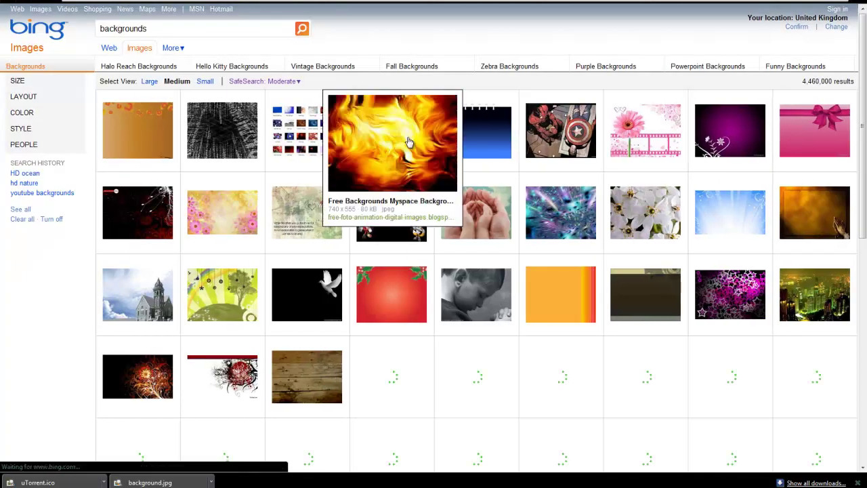
pyautogui.rightClick(410, 140)
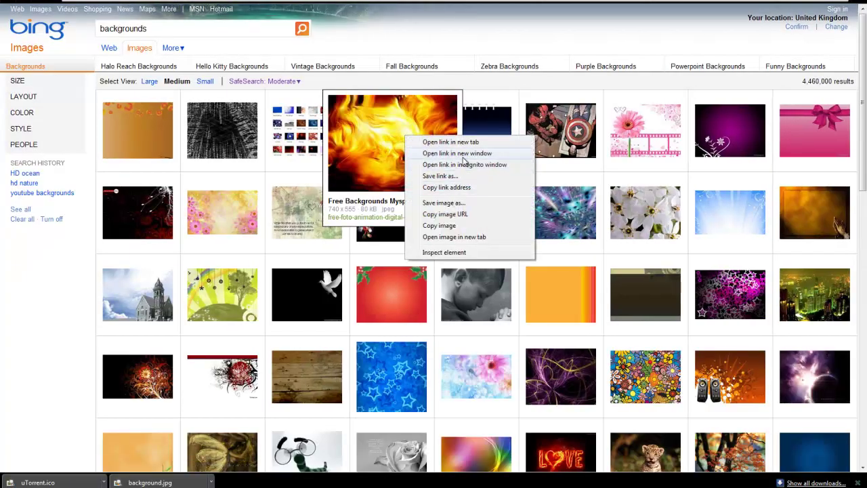
pyautogui.click(472, 154)
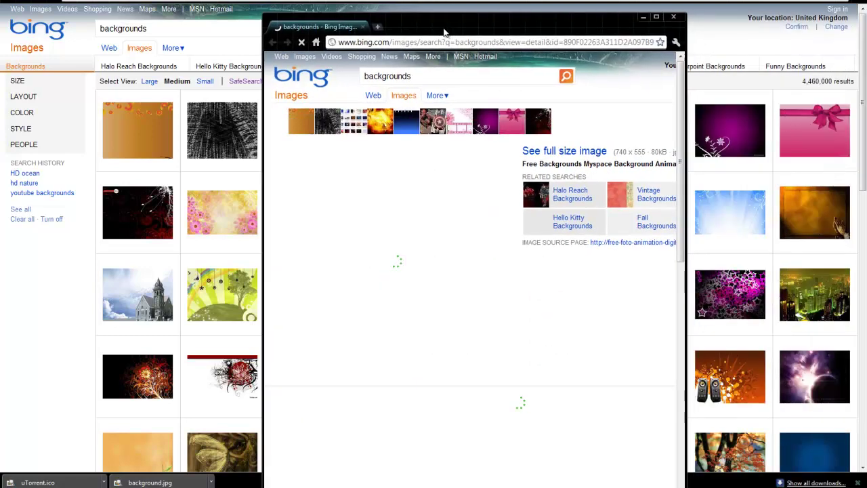
pyautogui.moveTo(445, 32); pyautogui.dragTo(410, 19)
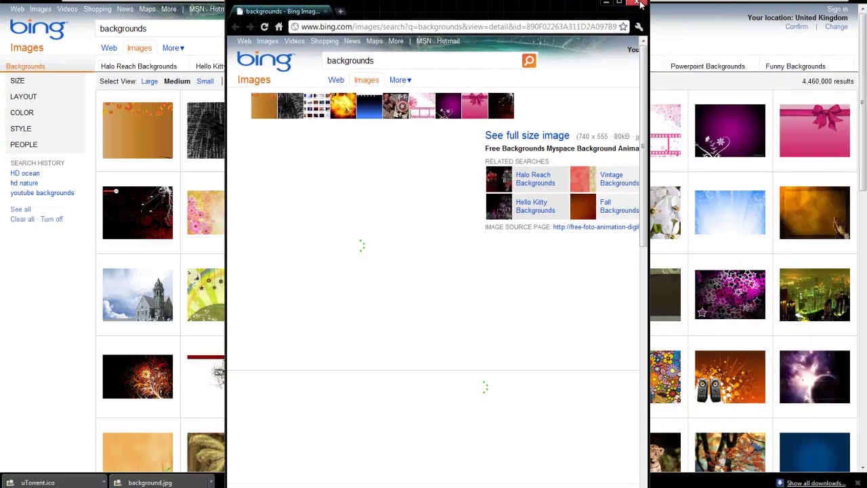
pyautogui.click(636, 3)
pyautogui.hotkey('ctrl', 'w')
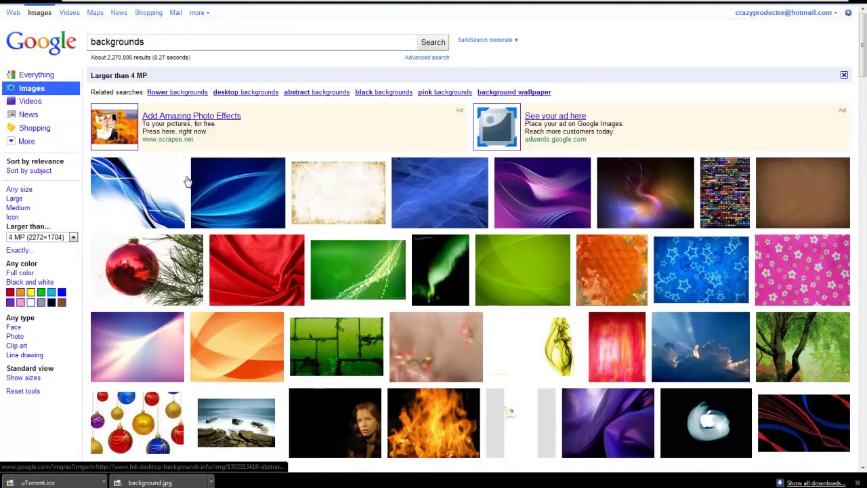
# Step: Open the blue and white waves picture from the image results at full size in a new tab
pyautogui.click(193, 193)
pyautogui.rightClick(412, 128)
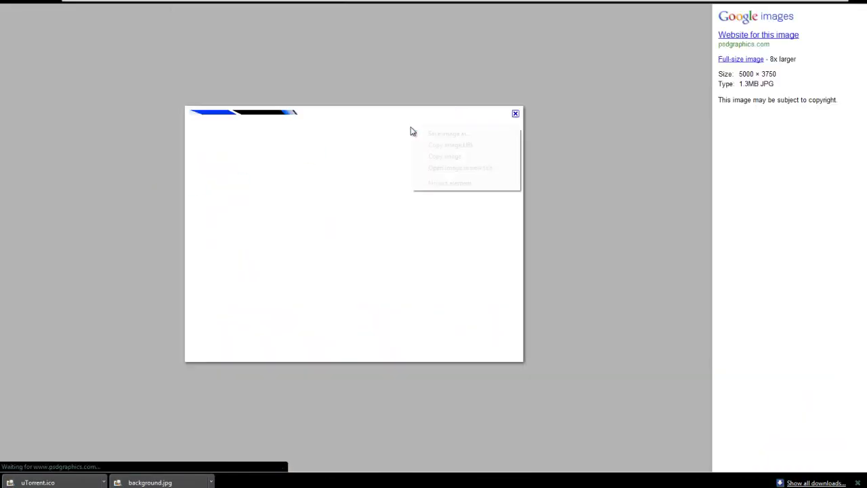
pyautogui.click(464, 166)
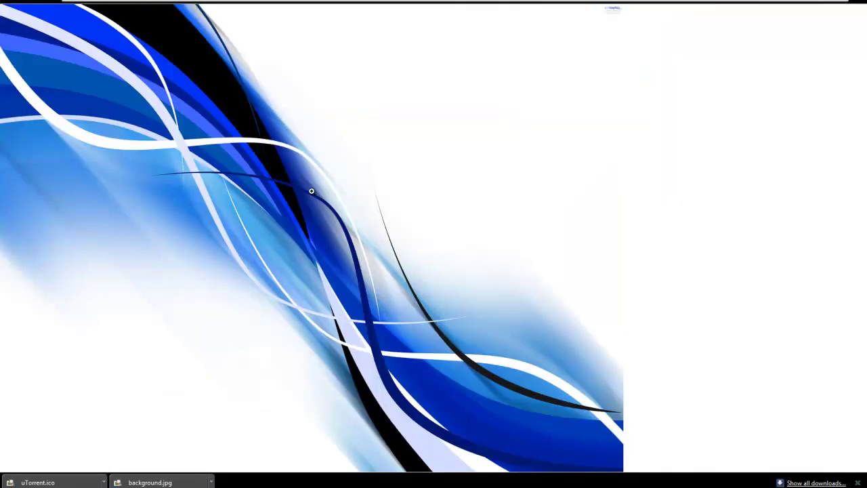
# Step: Save the full-size waves picture to the Desktop as blue-waves-background
pyautogui.rightClick(317, 193)
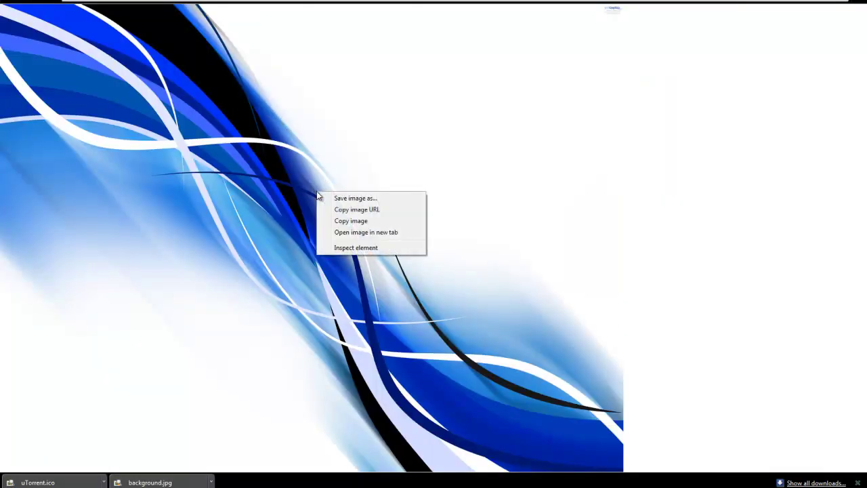
pyautogui.click(398, 199)
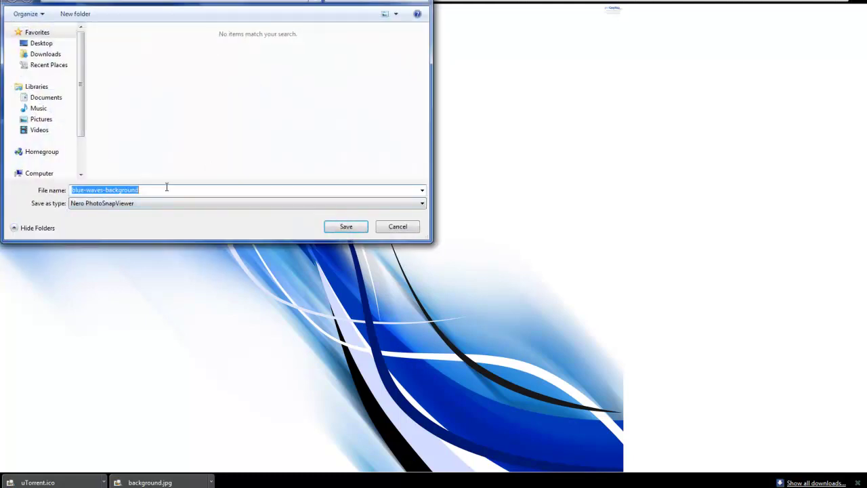
pyautogui.click(45, 44)
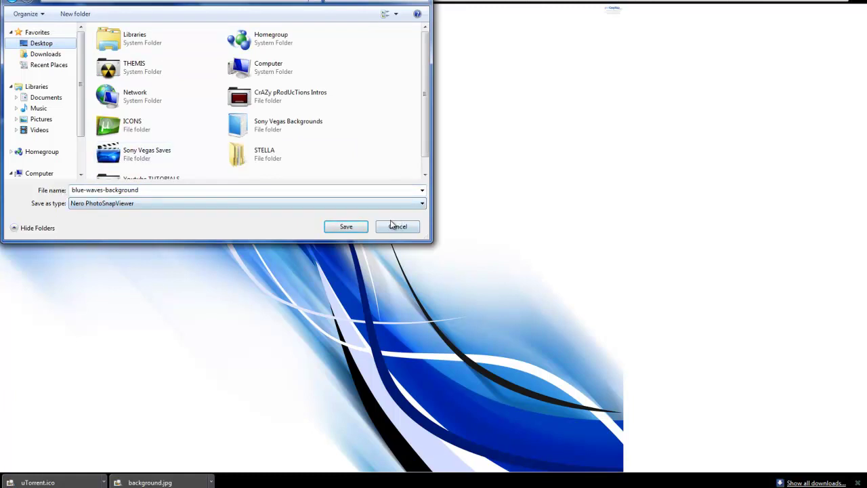
pyautogui.click(363, 230)
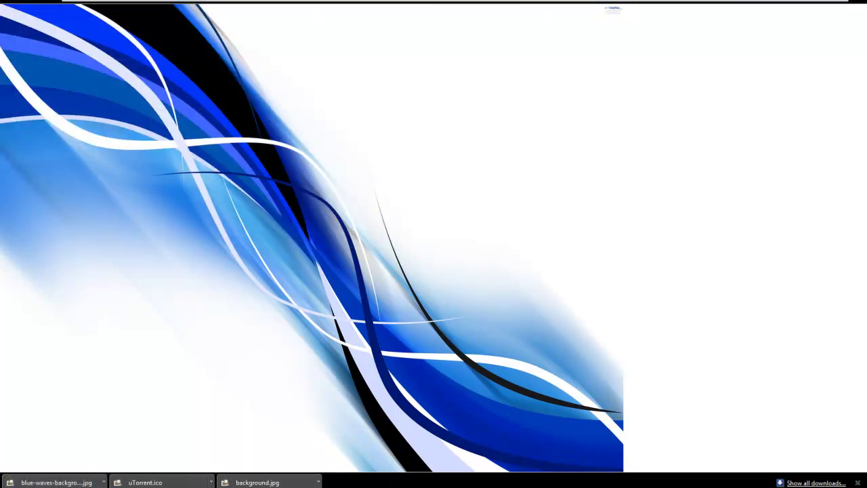
# Step: Show the desktop and move the blue-waves-background picture below the Youtube TUTORIALS folder
pyautogui.press('super+d')
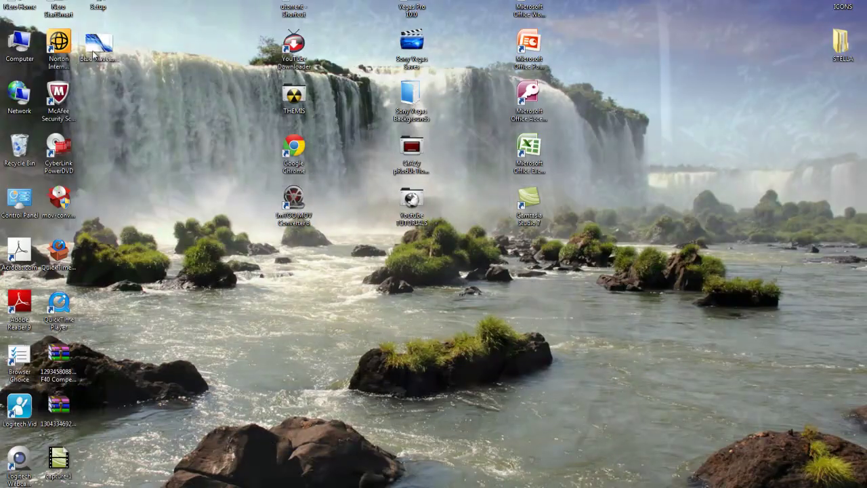
pyautogui.moveTo(97, 44); pyautogui.dragTo(446, 203)
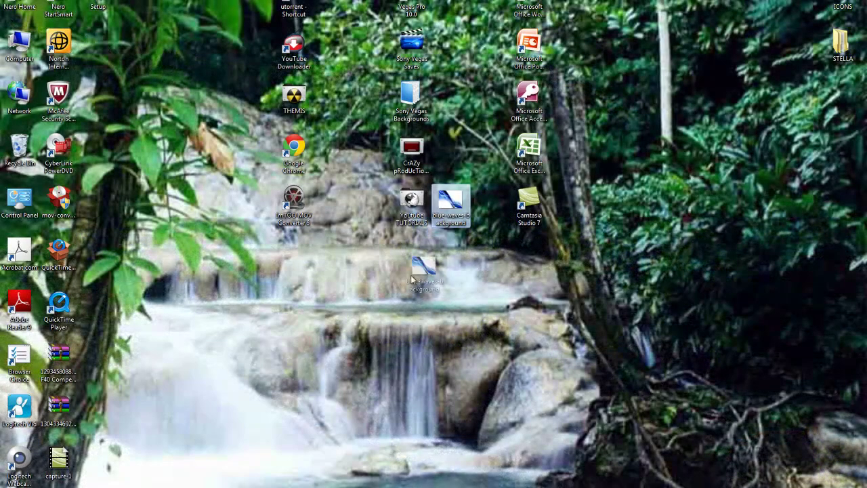
pyautogui.rightClick(579, 262)
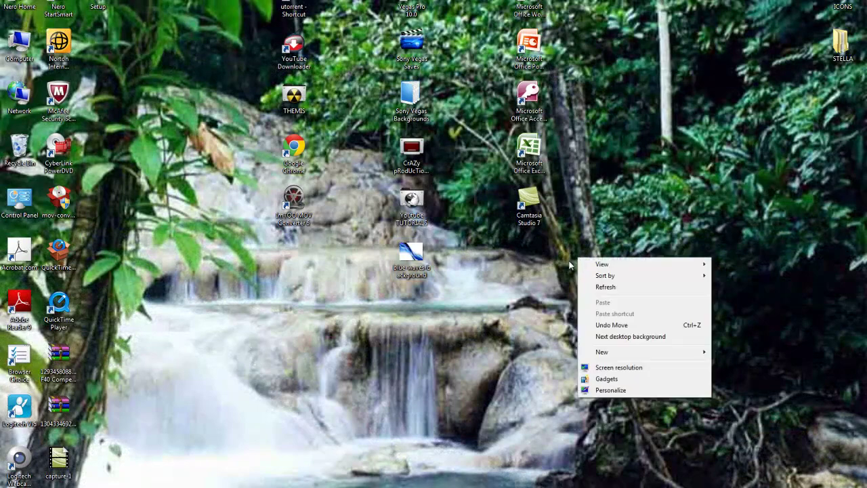
pyautogui.click(572, 247)
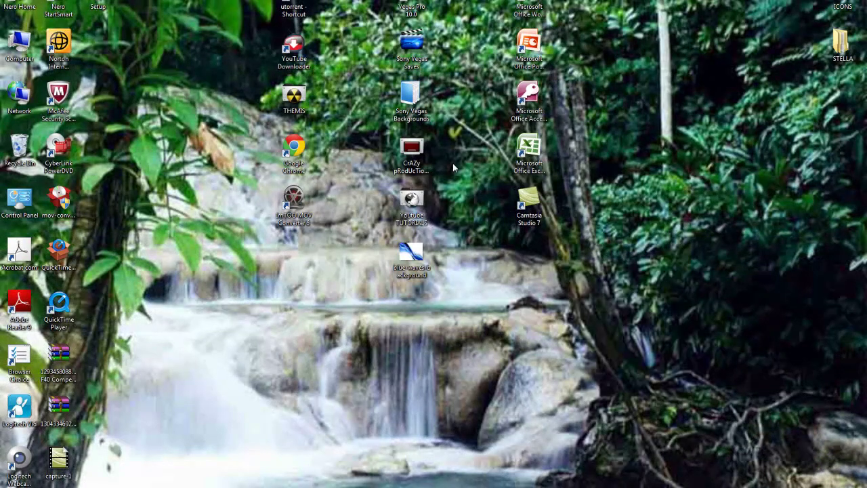
# Step: Move blue-waves-background from the desktop into the theme picture folder inside the personal user folder, and close the folder window
pyautogui.doubleClick(293, 97)
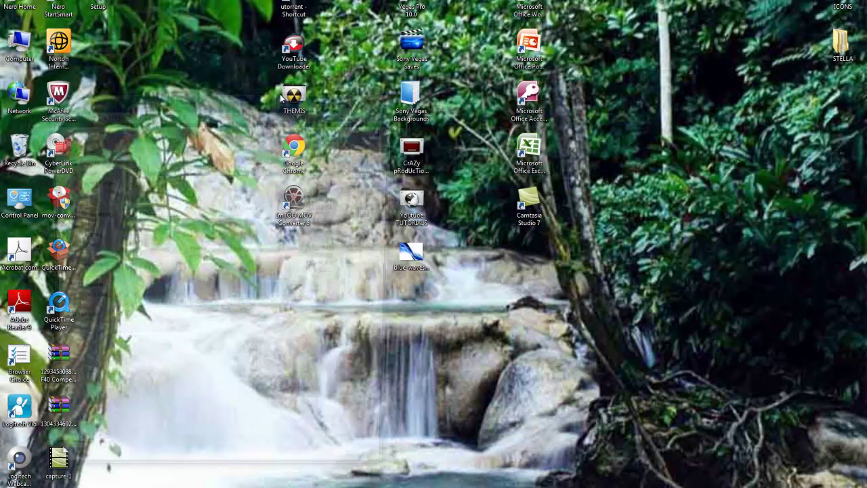
pyautogui.doubleClick(196, 240)
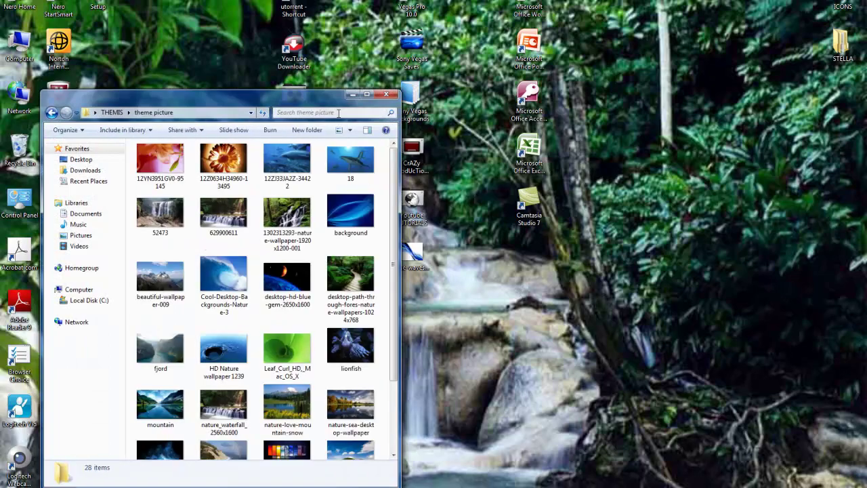
pyautogui.moveTo(285, 95); pyautogui.dragTo(186, 45)
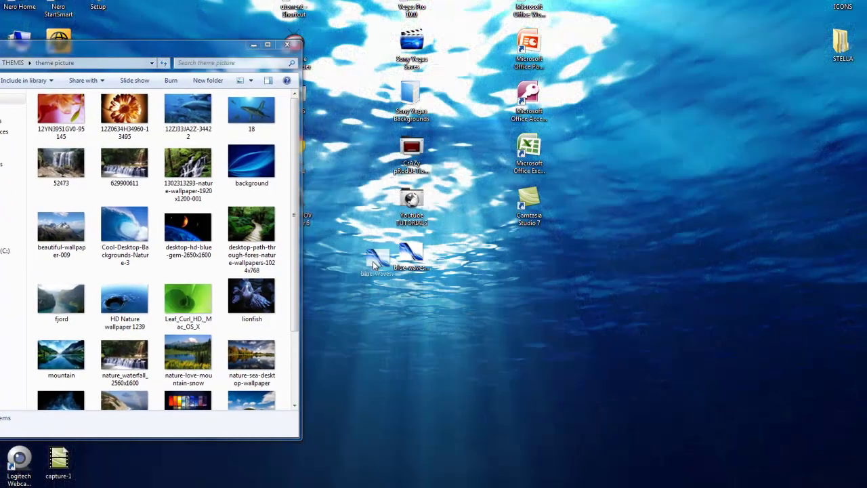
pyautogui.moveTo(410, 254); pyautogui.dragTo(204, 275)
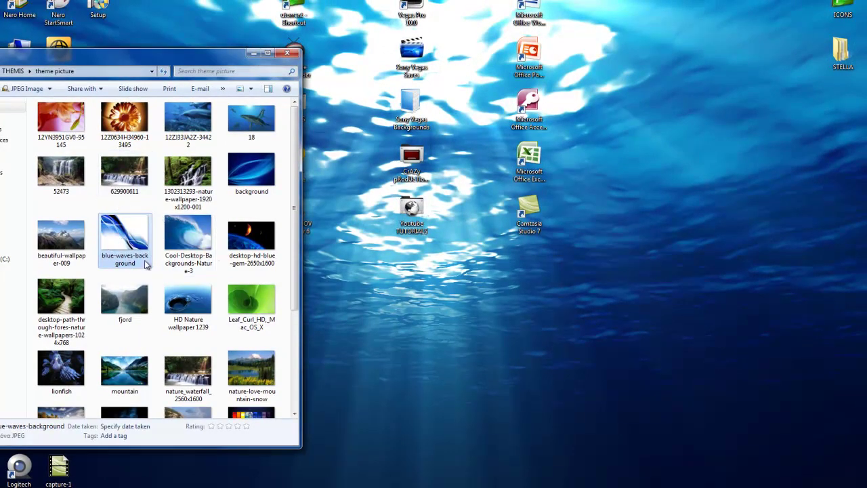
pyautogui.click(288, 53)
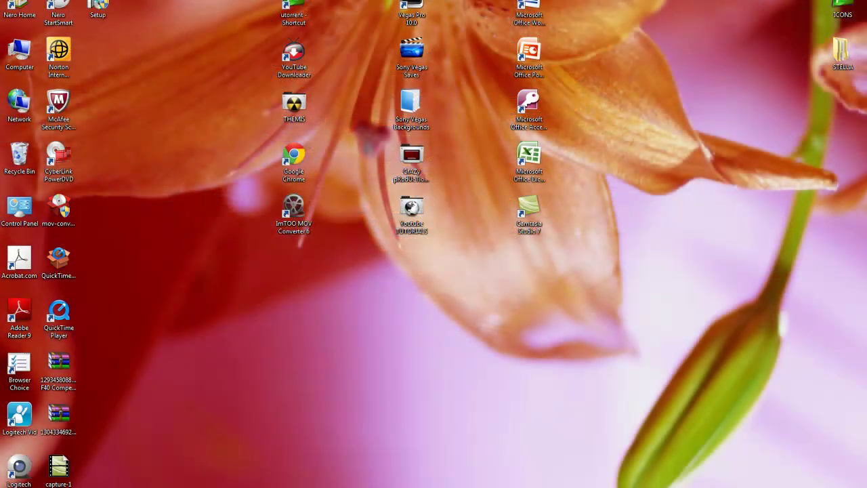
# Step: Open the desktop background settings from the Control Panel's theme personalization page
pyautogui.press('super')
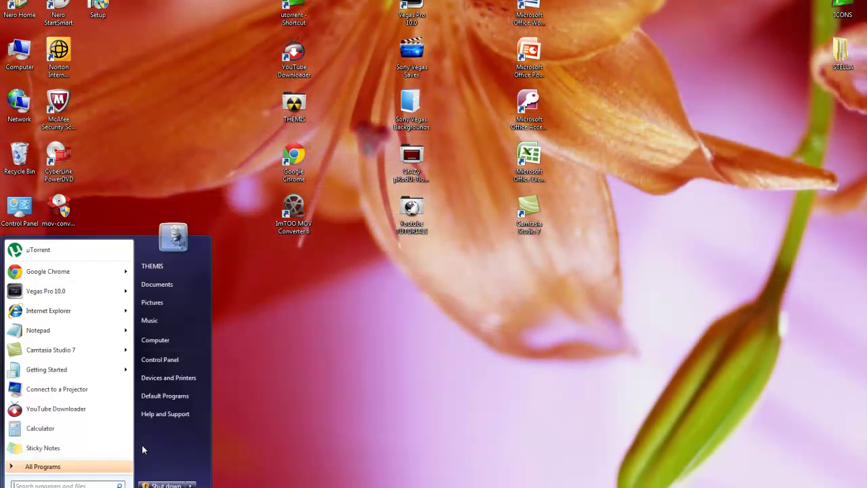
pyautogui.click(163, 361)
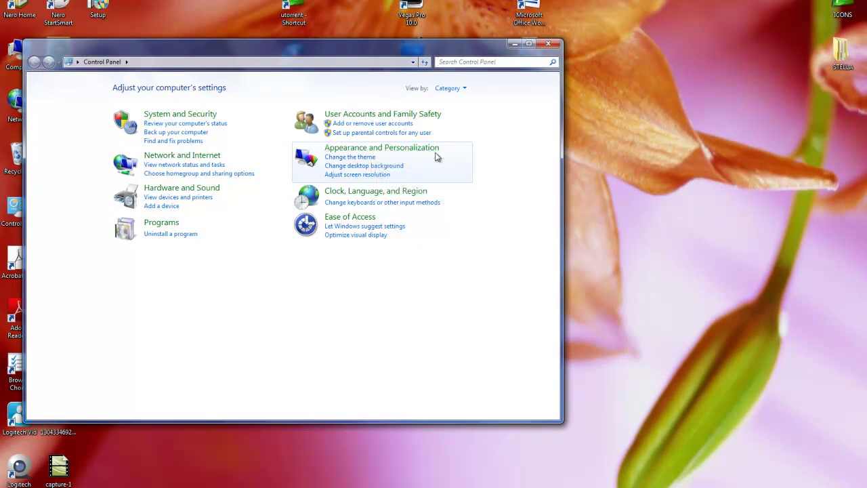
pyautogui.click(356, 158)
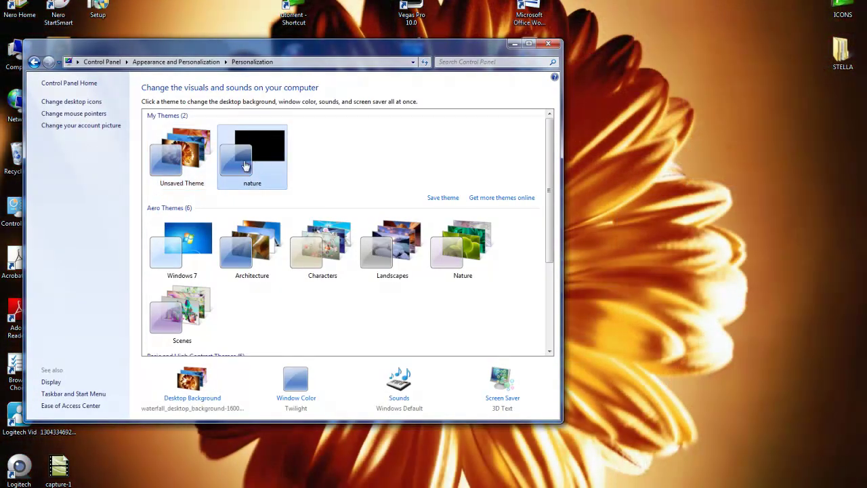
pyautogui.click(191, 398)
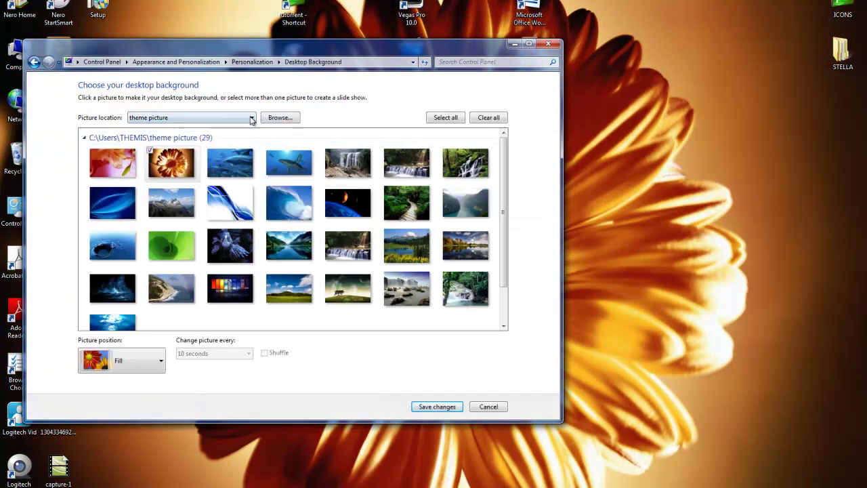
# Step: Set the background picture location to the theme picture folder inside the personal user folder
pyautogui.click(175, 118)
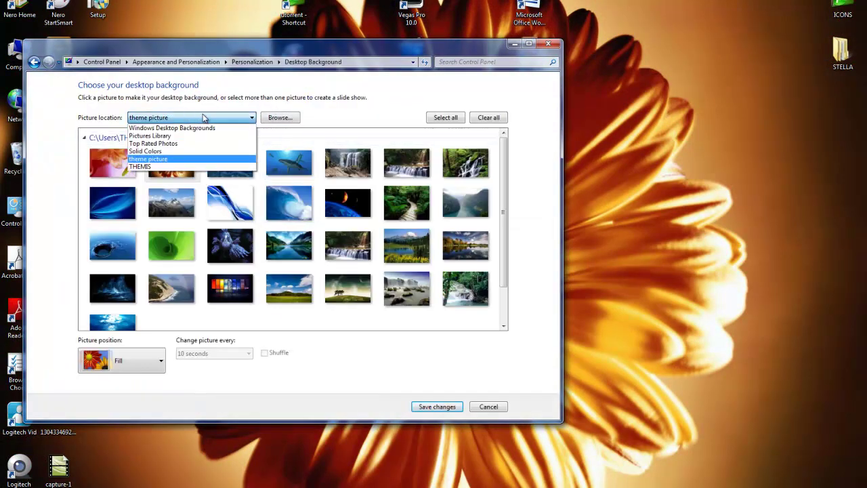
pyautogui.click(274, 120)
pyautogui.click(276, 119)
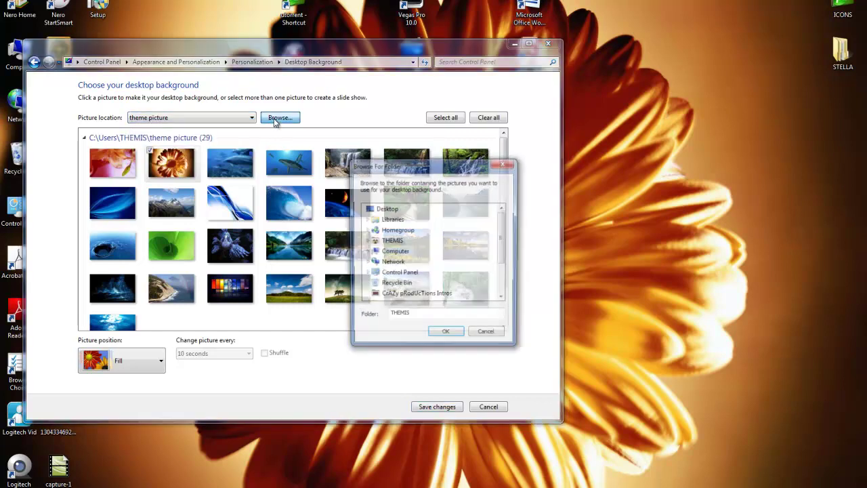
pyautogui.click(367, 240)
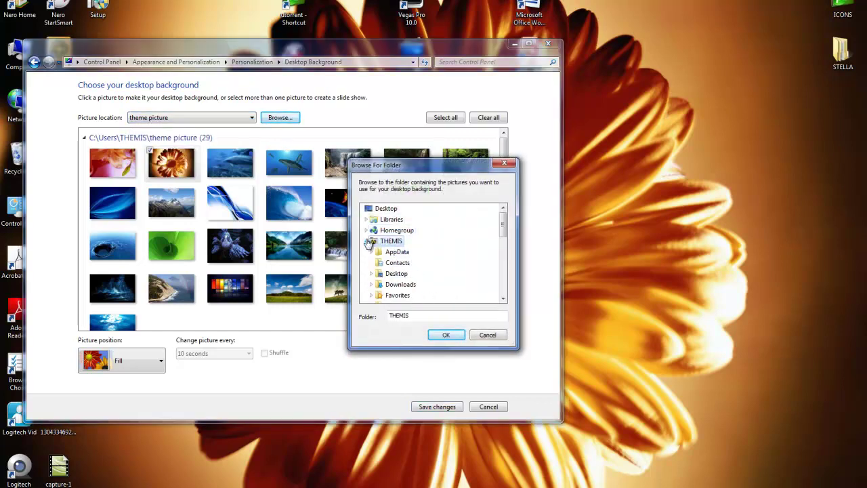
pyautogui.scroll(-3, 410, 278)
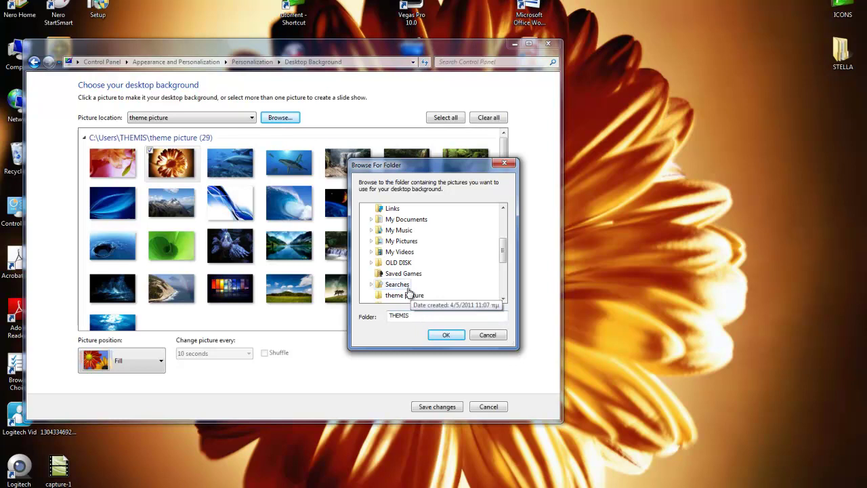
pyautogui.click(392, 297)
pyautogui.click(443, 335)
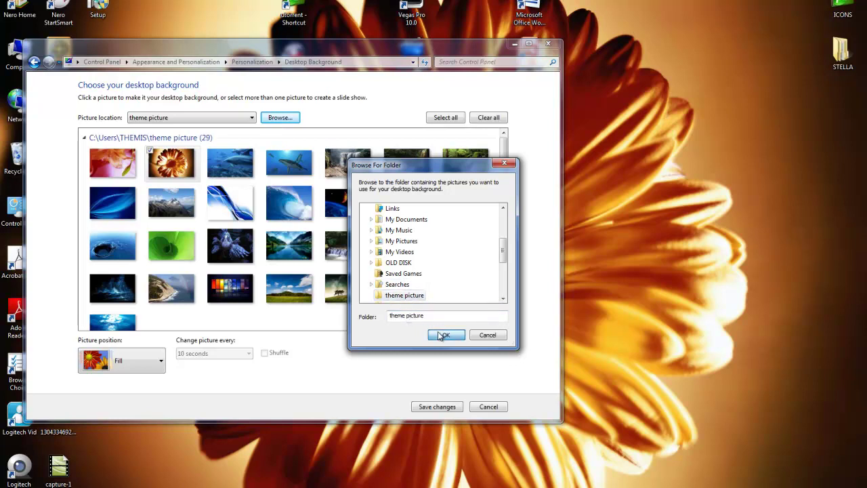
# Step: Select all pictures for a slide show with Fill position and a 10-second interval, save the changes and close the window
pyautogui.click(454, 118)
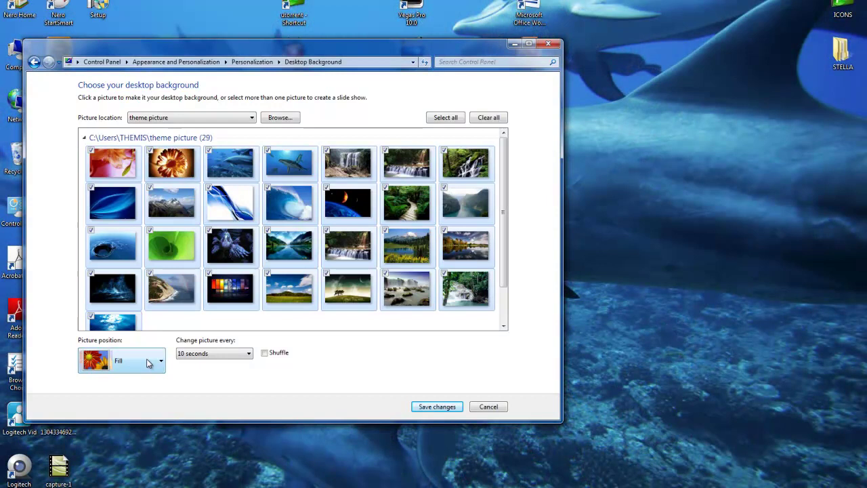
pyautogui.click(148, 364)
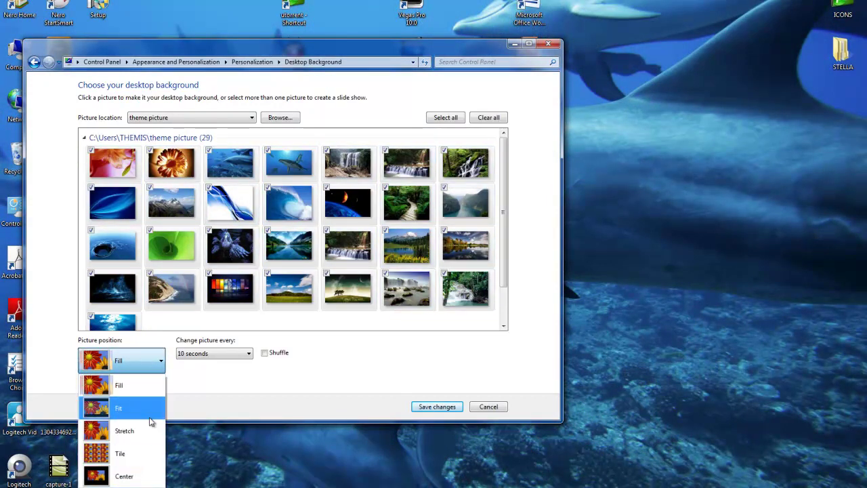
pyautogui.click(161, 364)
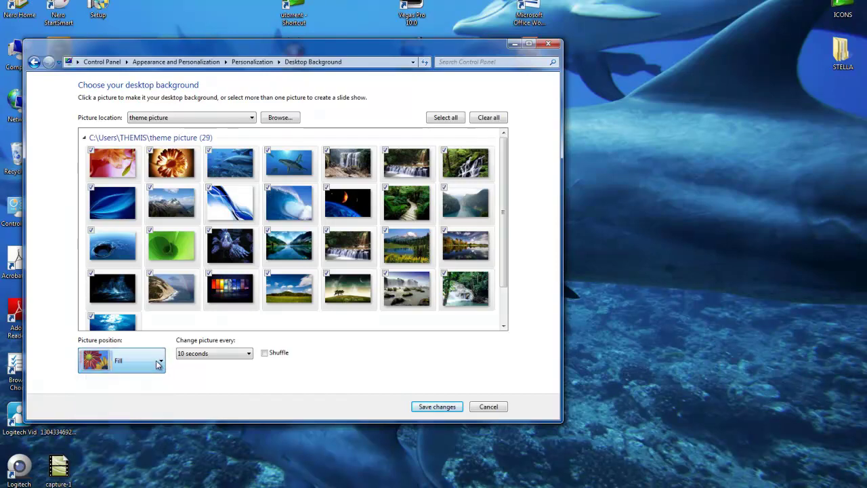
pyautogui.click(220, 353)
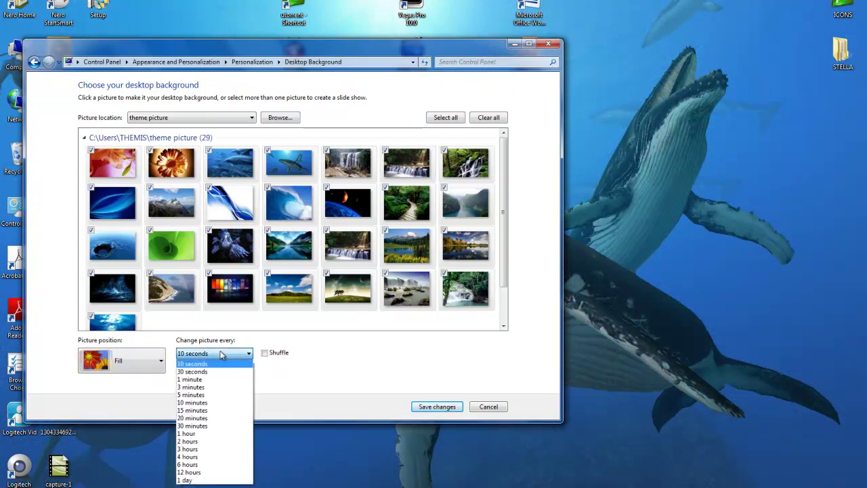
pyautogui.click(221, 353)
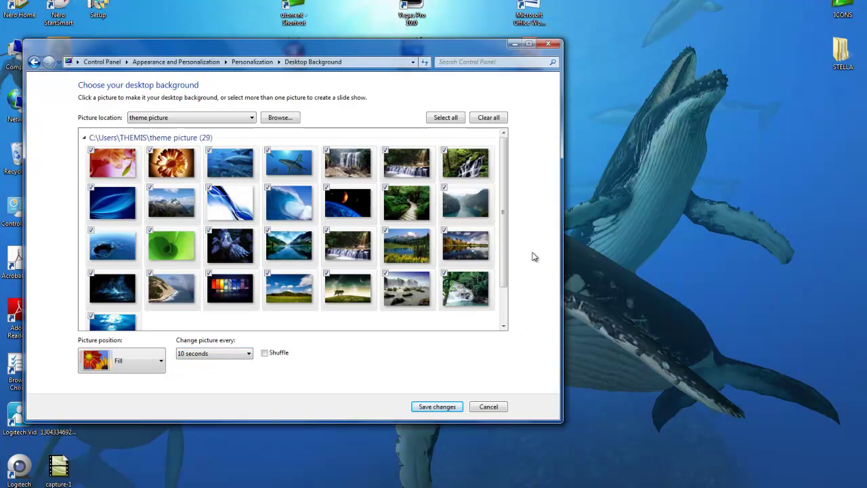
pyautogui.click(440, 406)
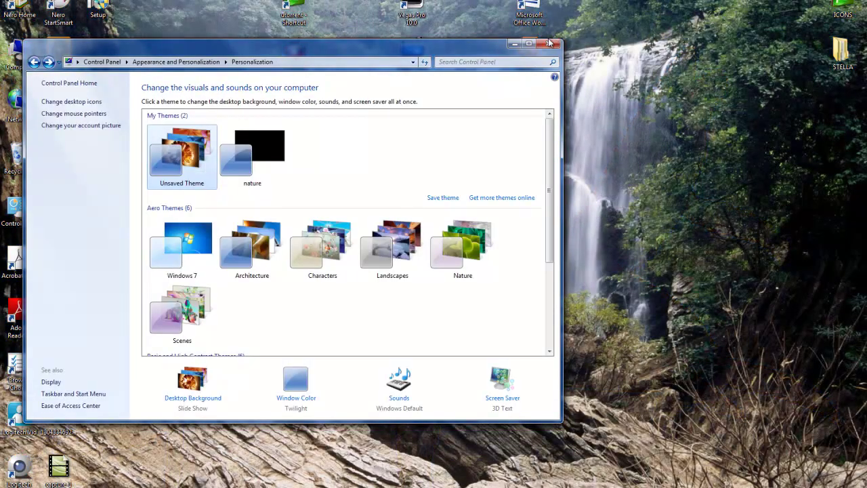
pyautogui.click(549, 43)
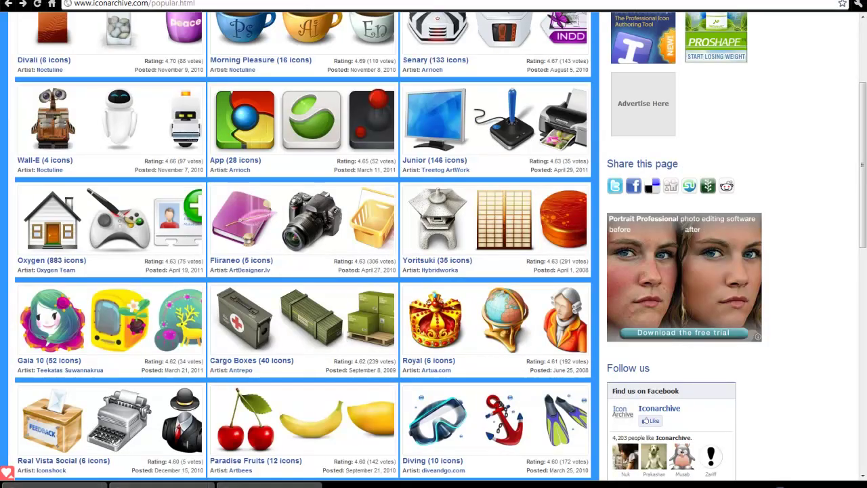
# Step: Switch to the IconArchive page in the browser and open the App iconset from the most popular iconsets
pyautogui.scroll(3, 307, 134)
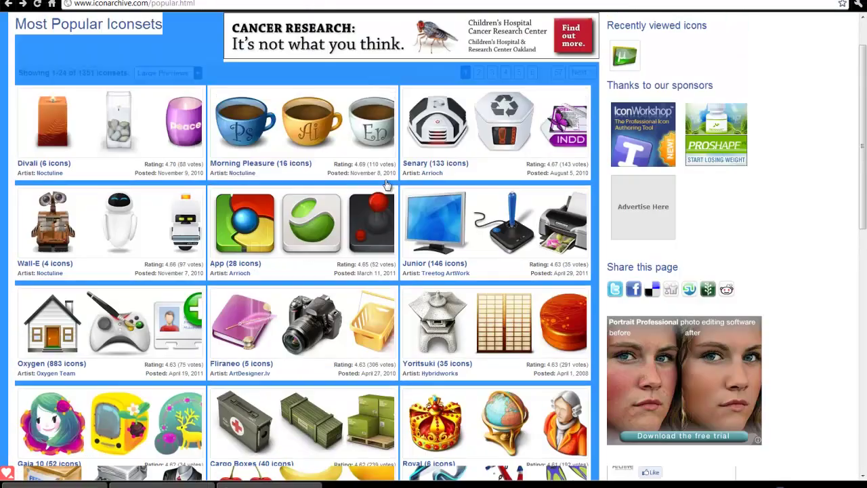
pyautogui.click(154, 78)
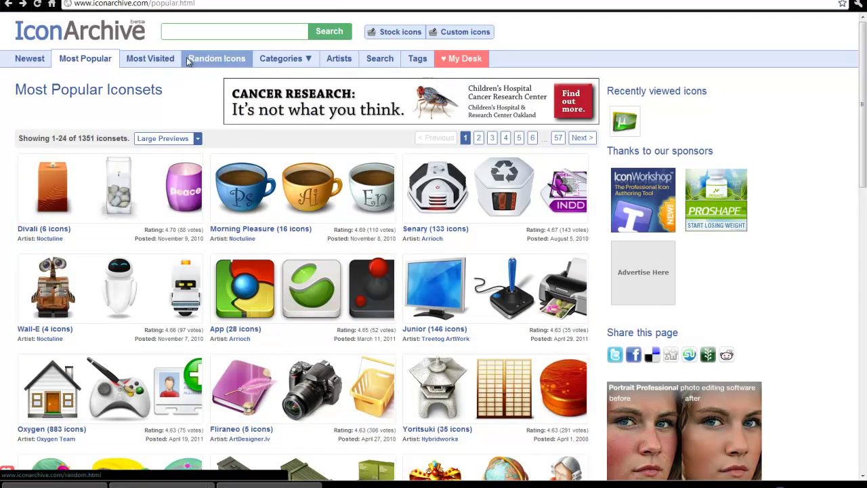
pyautogui.scroll(-2, 324, 260)
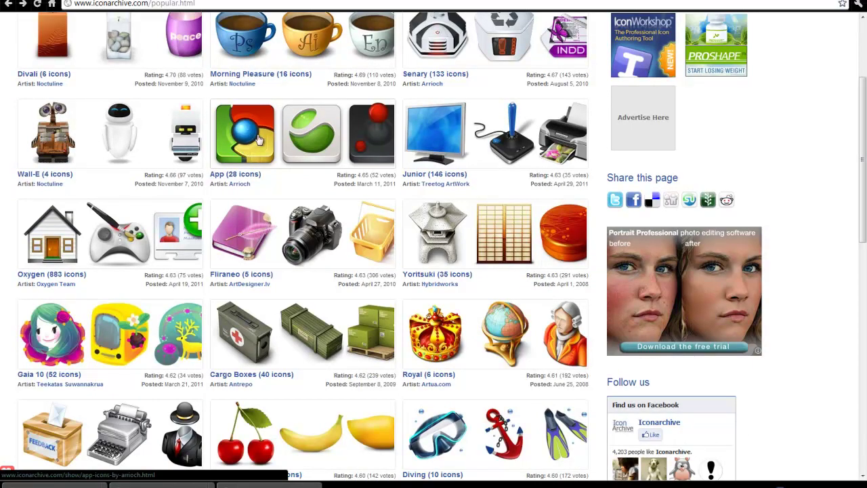
pyautogui.click(222, 140)
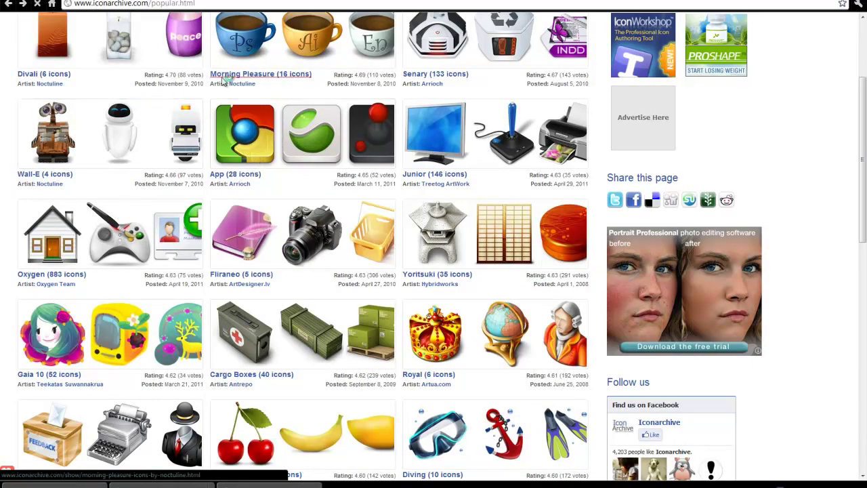
# Step: Look through the App iconset and open the Chrome icon's page
pyautogui.scroll(-1, 227, 80)
pyautogui.scroll(-10, 294, 251)
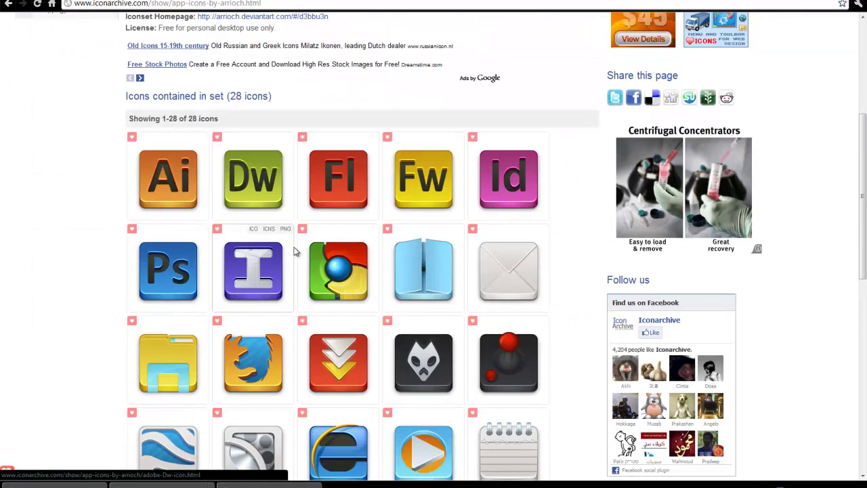
pyautogui.scroll(3, 299, 251)
pyautogui.scroll(2, 298, 251)
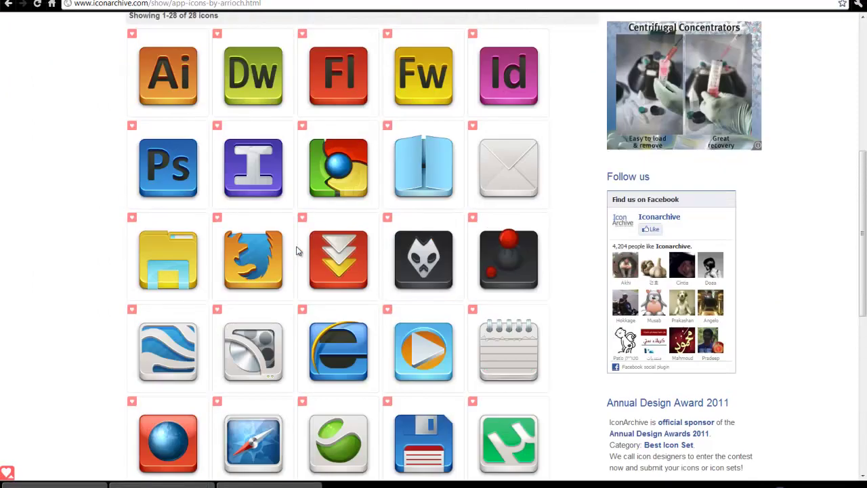
pyautogui.click(342, 172)
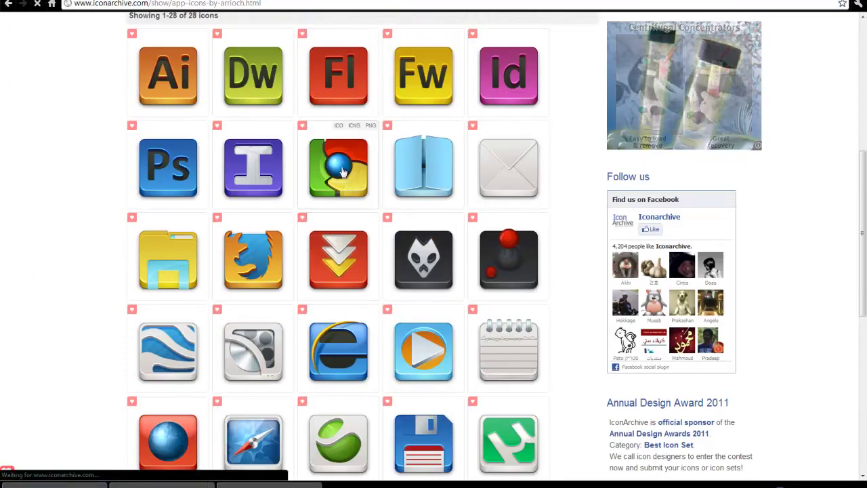
# Step: Download the Chrome icon in ICO format and save it as chrome, type All Files, in the ICONS folder on the Desktop
pyautogui.click(223, 323)
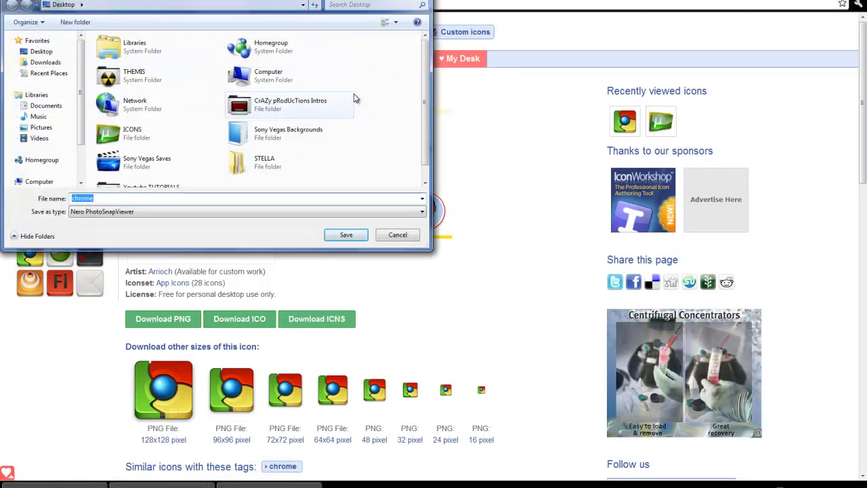
pyautogui.click(210, 213)
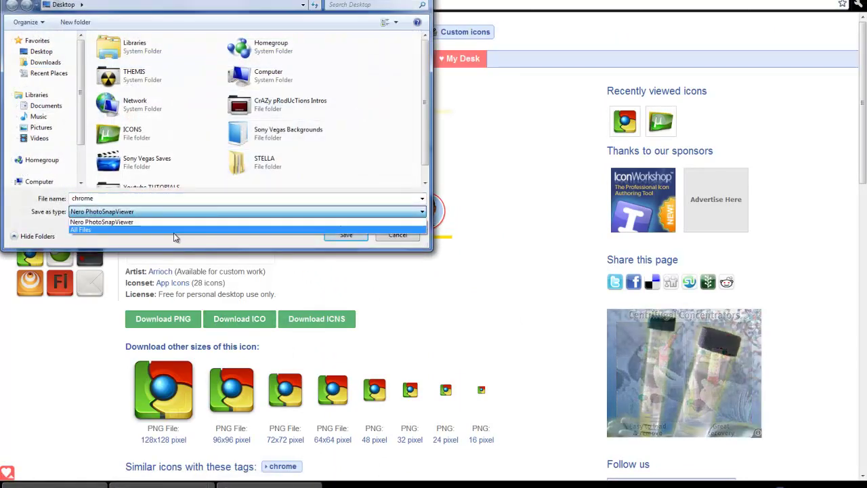
pyautogui.click(80, 230)
pyautogui.scroll(-2, 427, 86)
pyautogui.moveTo(504, 114); pyautogui.dragTo(498, 132)
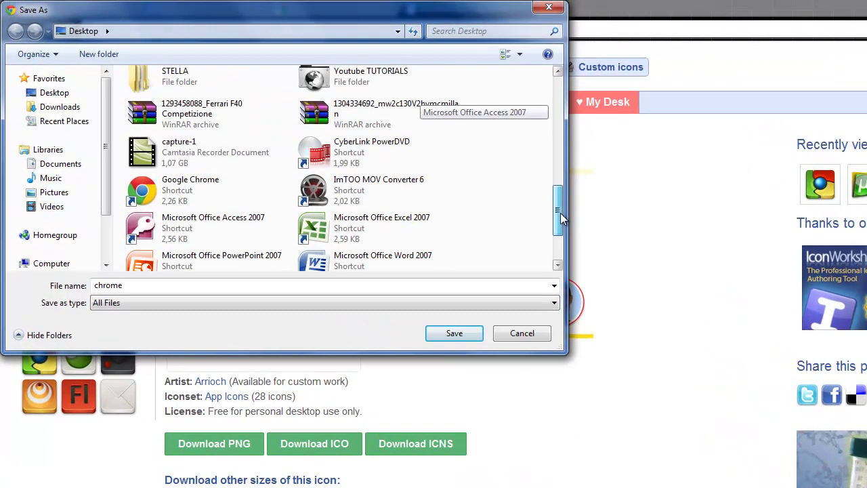
pyautogui.moveTo(557, 156); pyautogui.dragTo(556, 179)
pyautogui.doubleClick(308, 122)
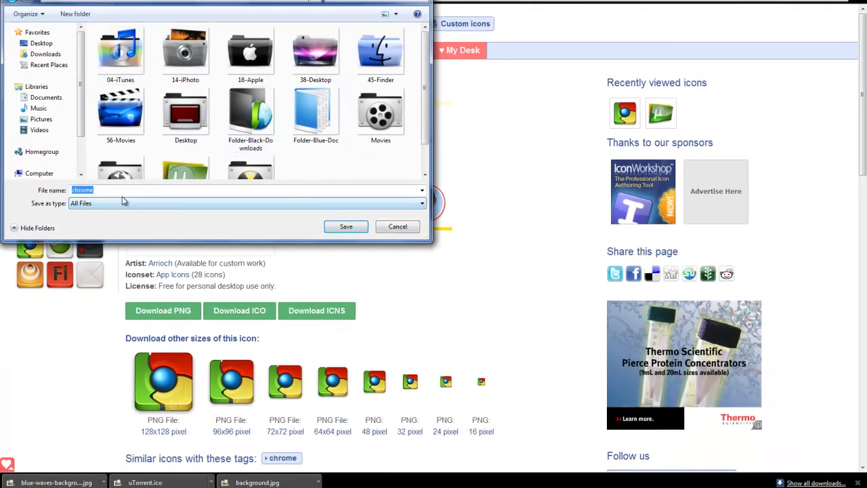
pyautogui.click(345, 227)
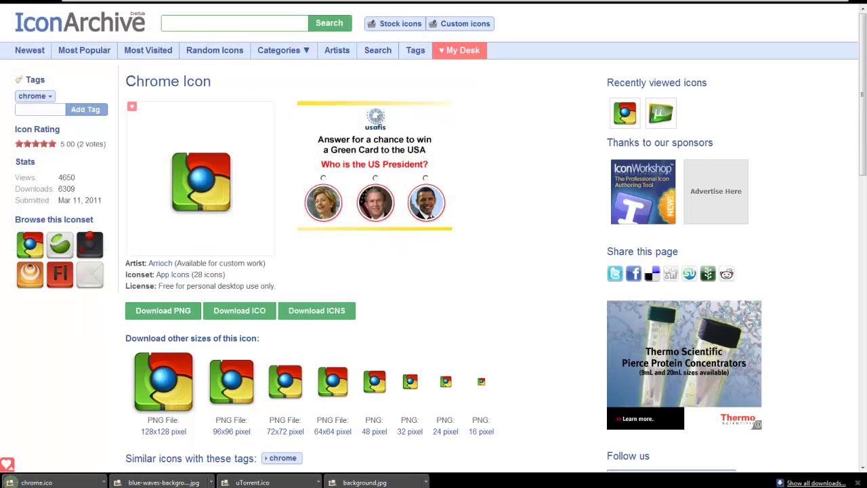
# Step: Show the desktop, close the ICONS folder window and browse for a new icon file for the Google Chrome shortcut
pyautogui.press('super+d')
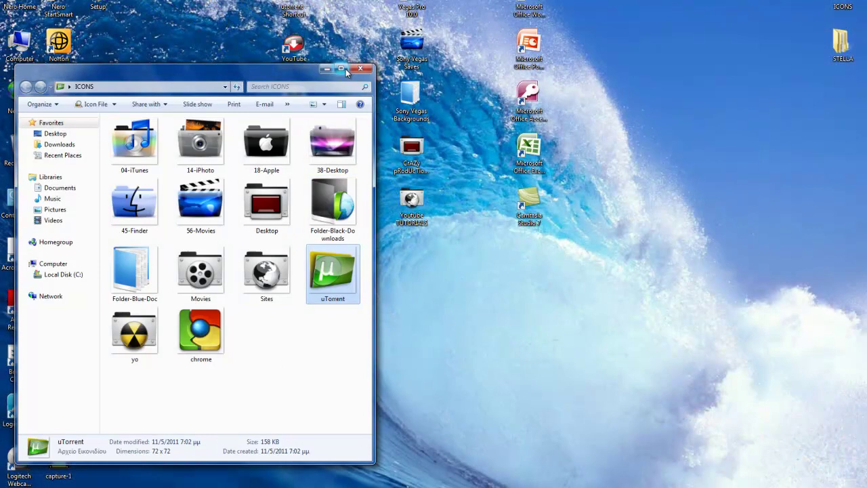
pyautogui.click(361, 68)
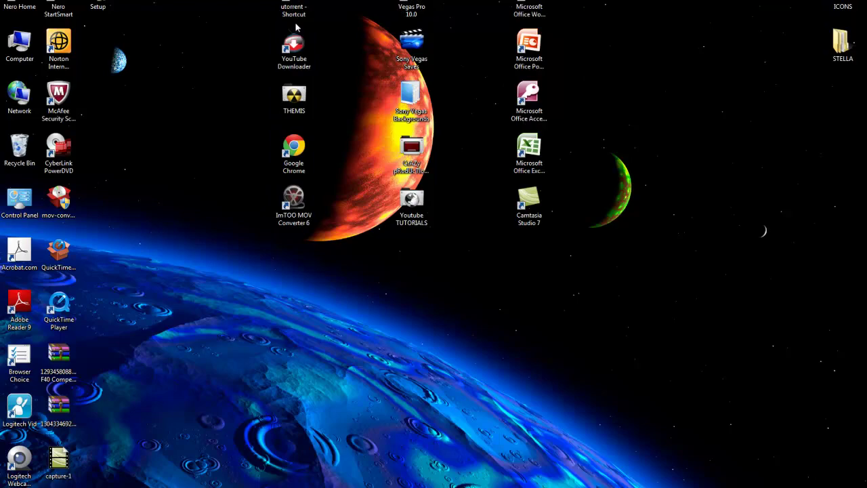
pyautogui.rightClick(305, 156)
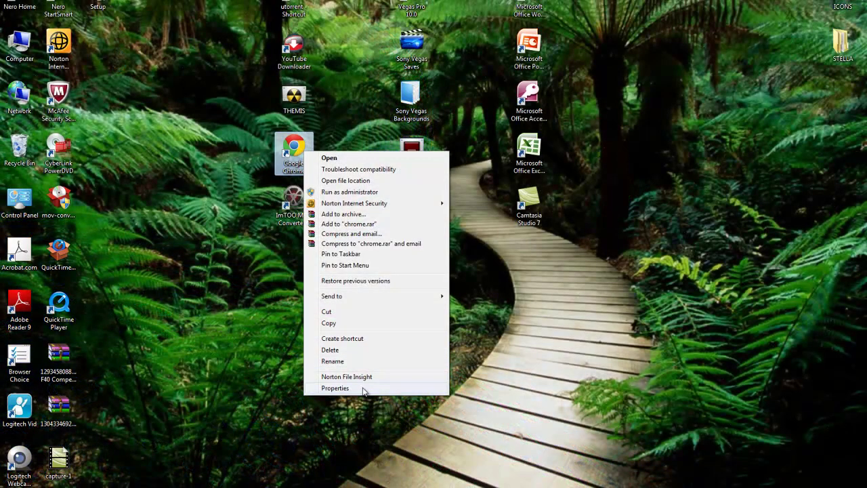
pyautogui.click(364, 390)
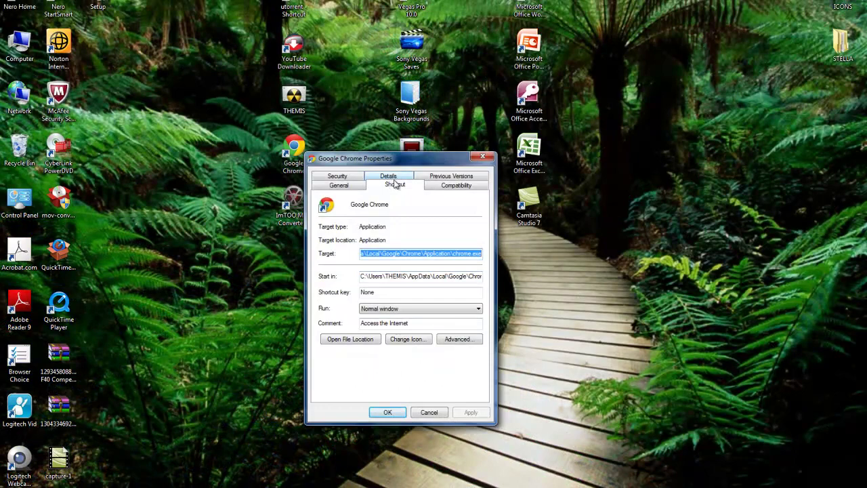
pyautogui.click(407, 340)
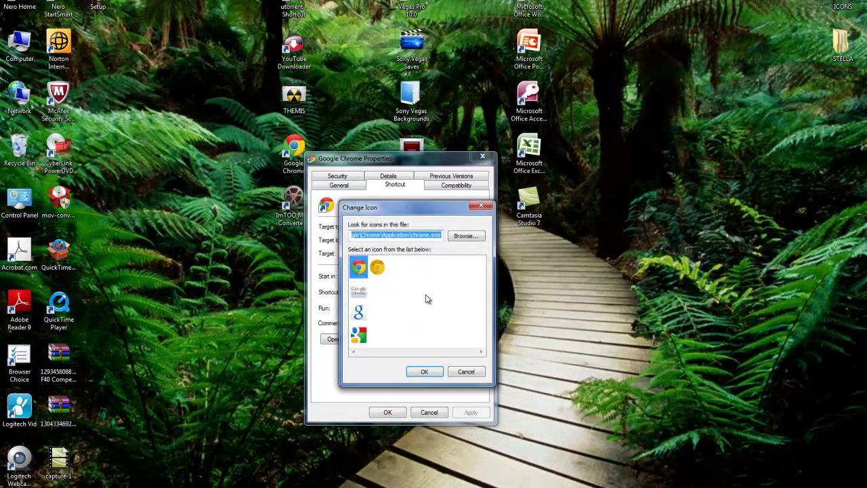
pyautogui.click(466, 236)
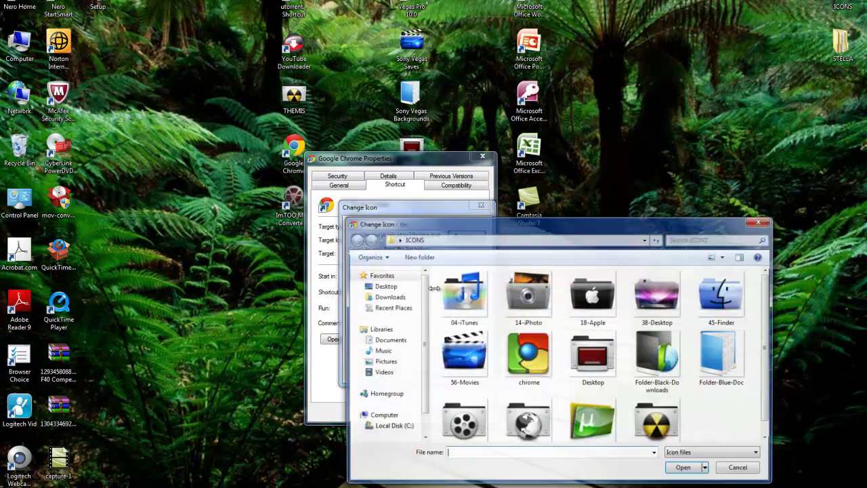
# Step: Assign the chrome icon from the ICONS folder to the Google Chrome shortcut, apply the change and close its properties
pyautogui.moveTo(581, 218); pyautogui.dragTo(474, 79)
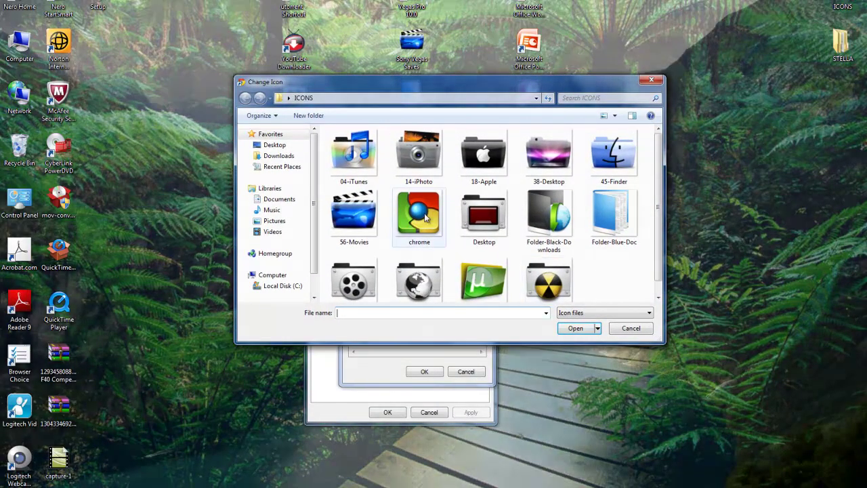
pyautogui.click(429, 226)
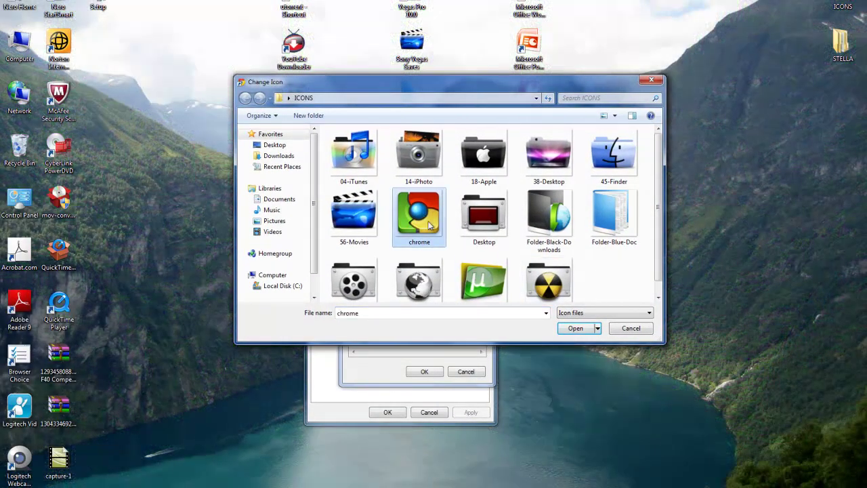
pyautogui.click(577, 329)
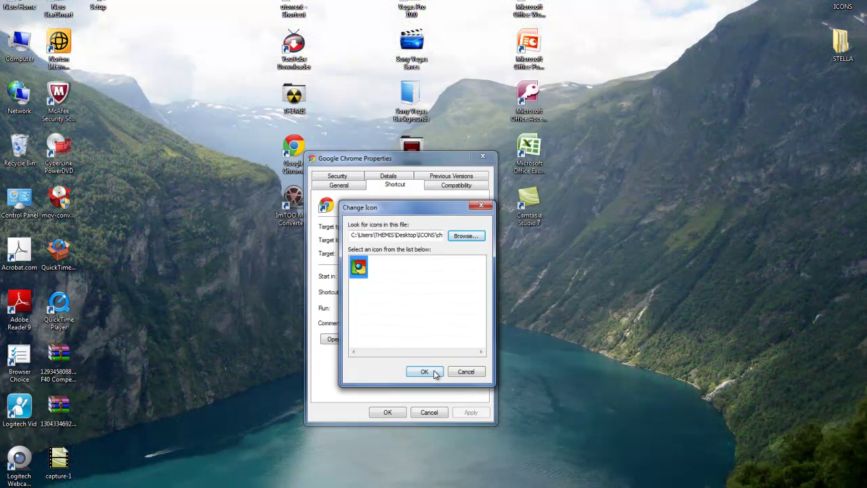
pyautogui.click(425, 372)
pyautogui.click(471, 413)
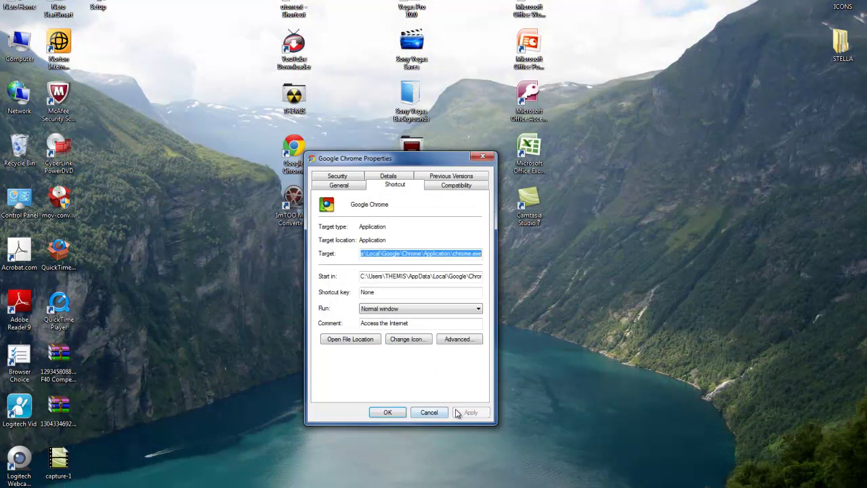
pyautogui.click(388, 413)
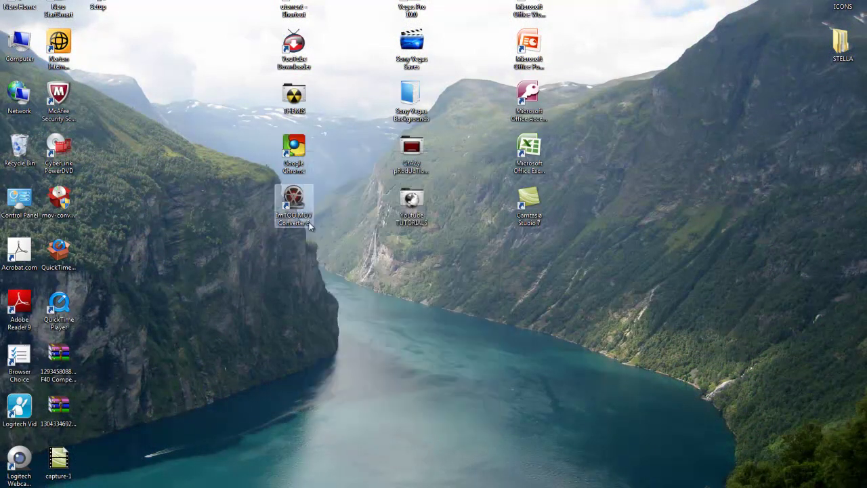
pyautogui.rightClick(301, 7)
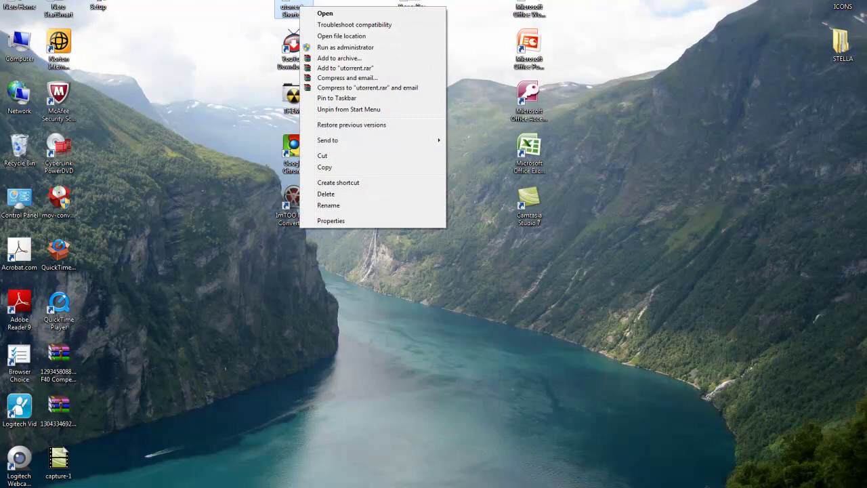
pyautogui.press('Escape')
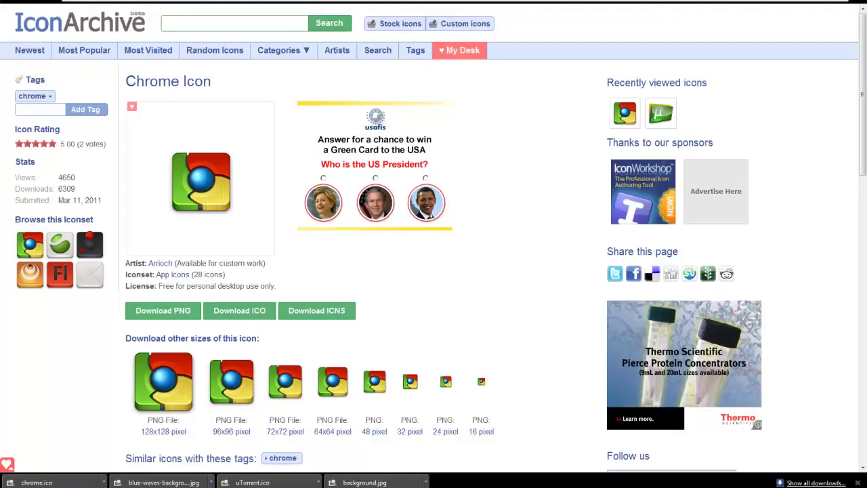
# Step: Return to IconArchive in the browser and look through the most popular iconsets
pyautogui.click(85, 50)
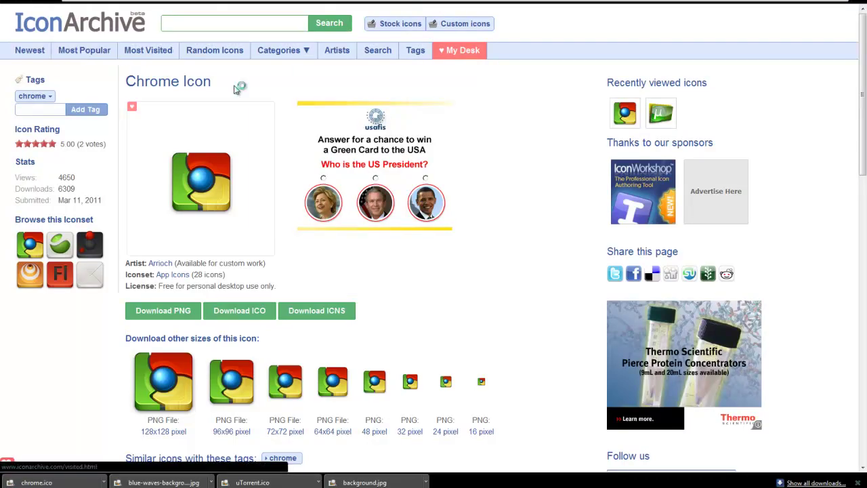
pyautogui.scroll(-11, 406, 203)
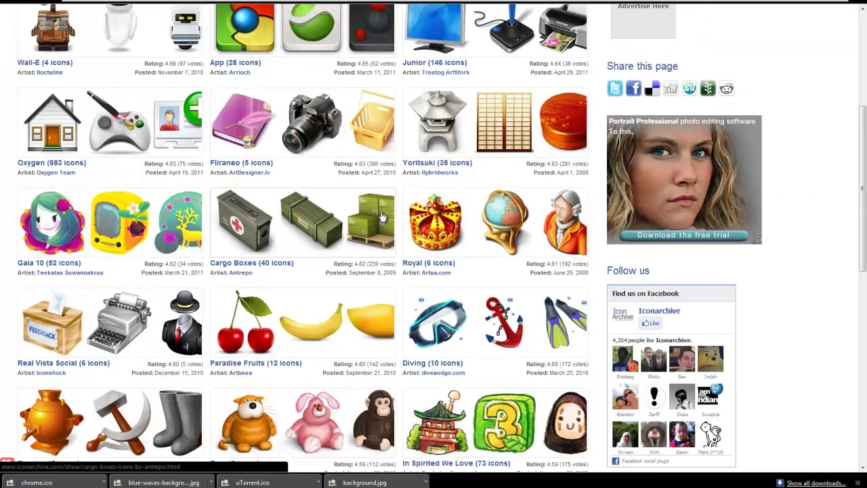
pyautogui.scroll(12, 384, 227)
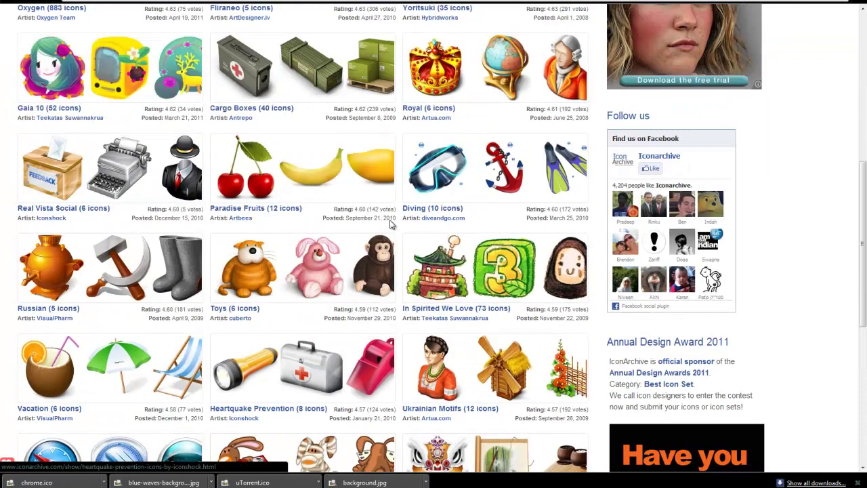
pyautogui.scroll(2, 364, 258)
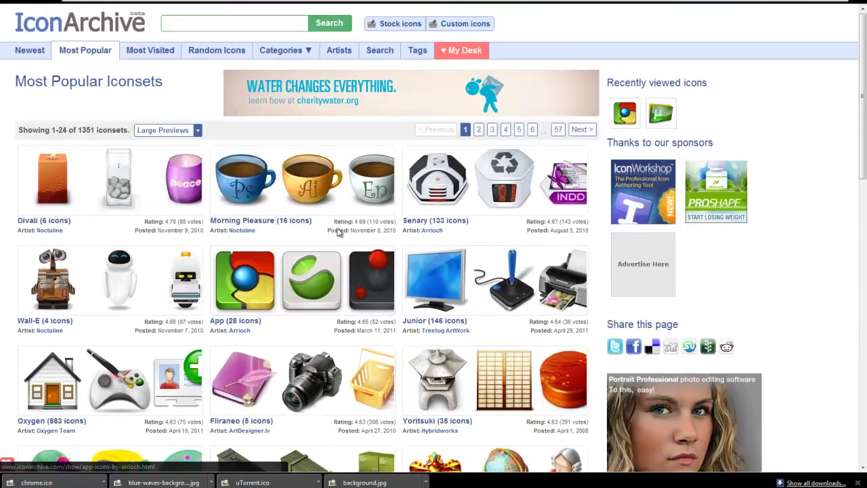